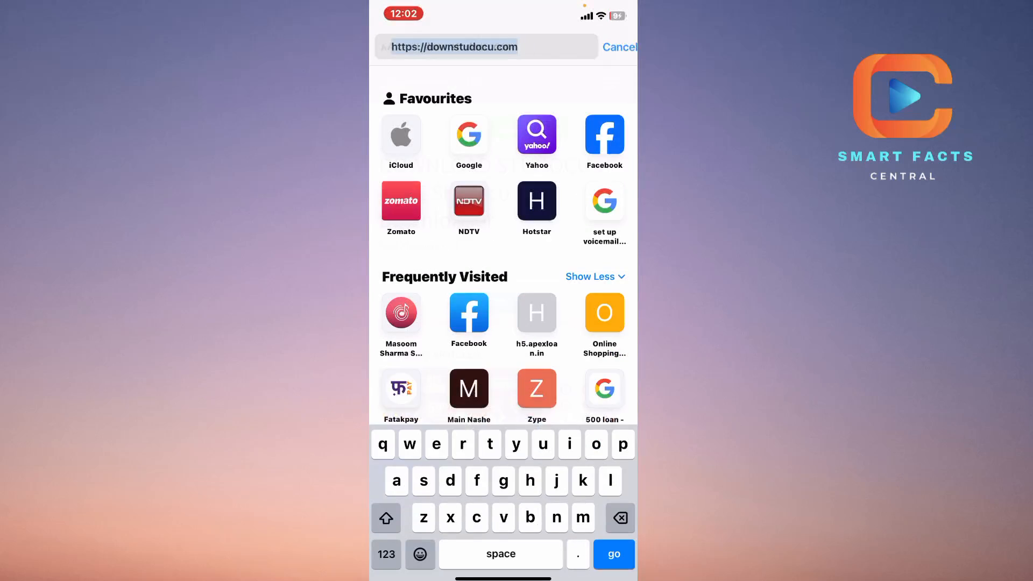
text(stu)
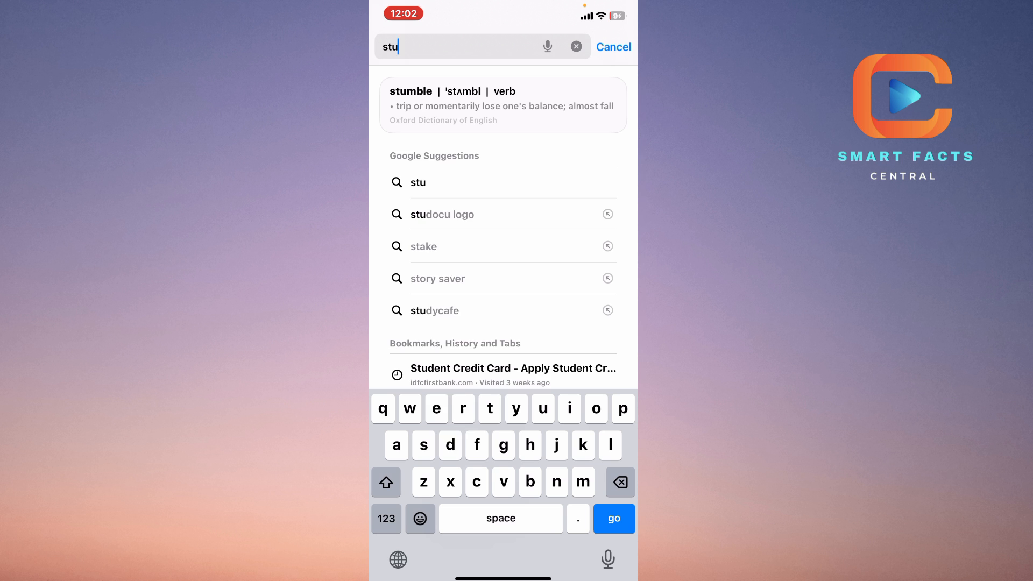
text(doc)
From studocu.com, go to Aligarh Muslim University and its "Definition AIM AND Scope OF Physical Anthropology" document
click(429, 225)
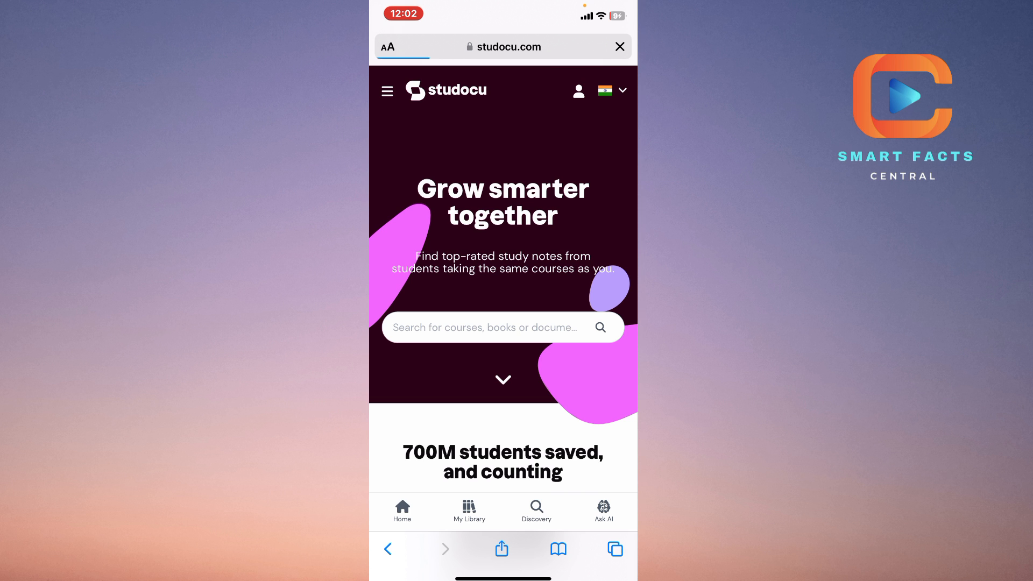
scroll(503, 323, down, 10)
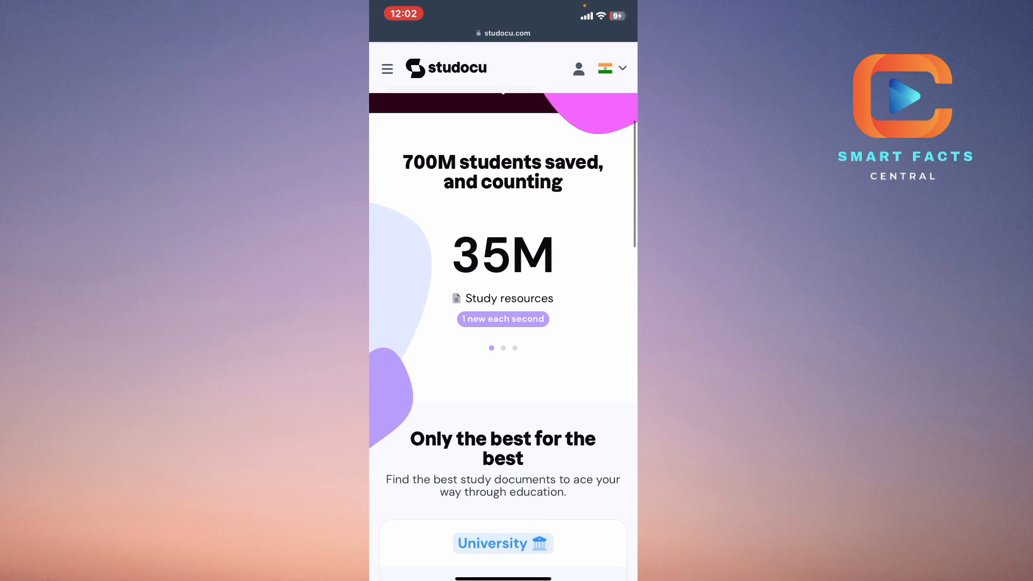
click(472, 261)
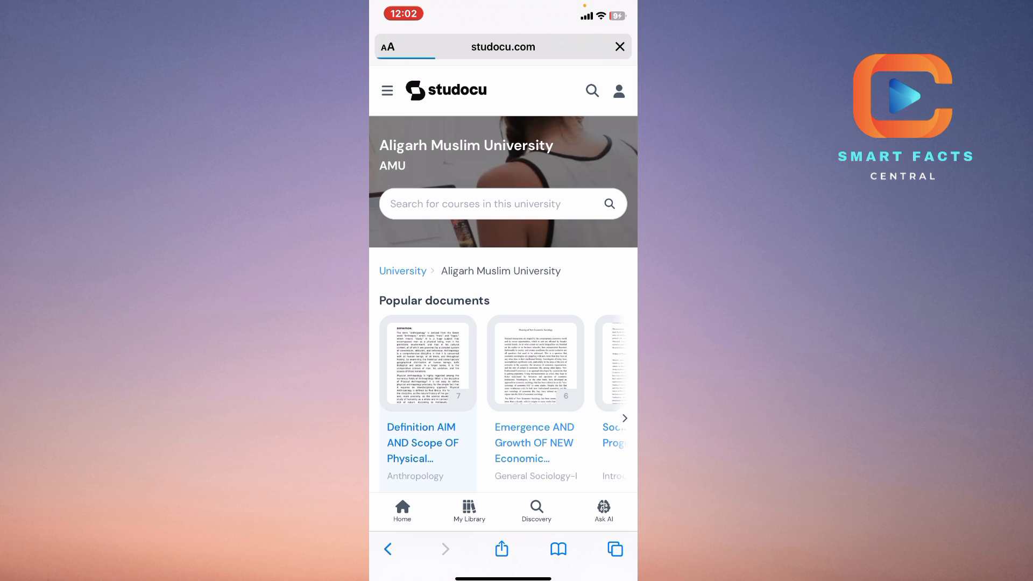
click(426, 396)
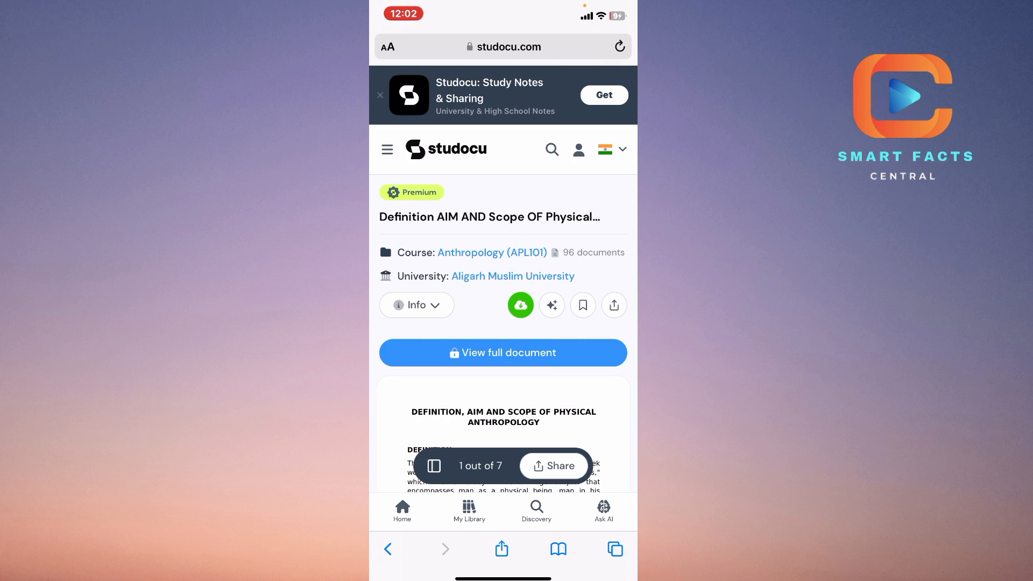
click(520, 304)
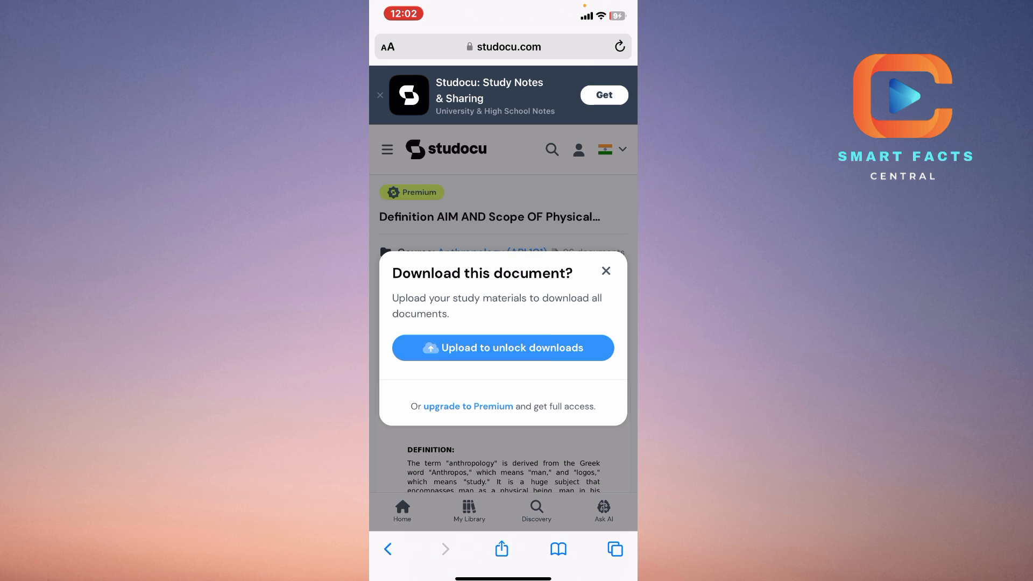
click(605, 272)
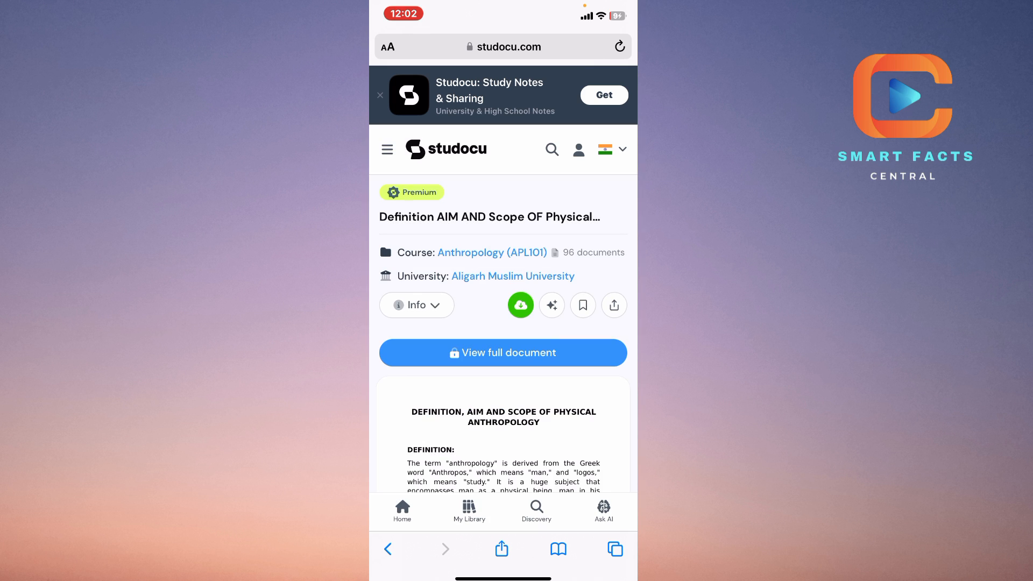
click(614, 304)
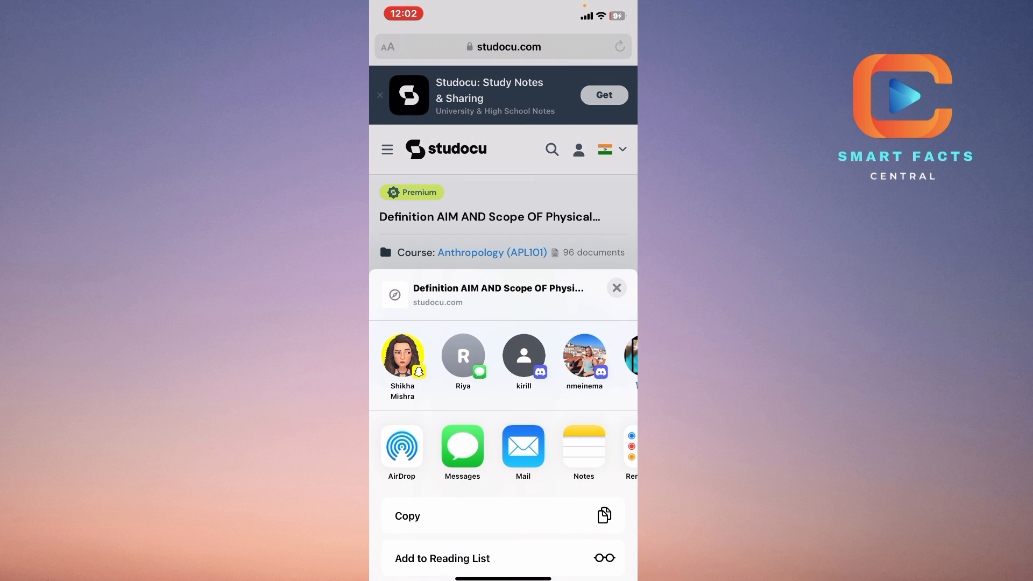
mouse_move(503, 403)
mouse_down()
mouse_move(503, 161)
mouse_move(503, 322)
mouse_up()
drag(566, 275, 404, 275)
drag(503, 323, 503, 549)
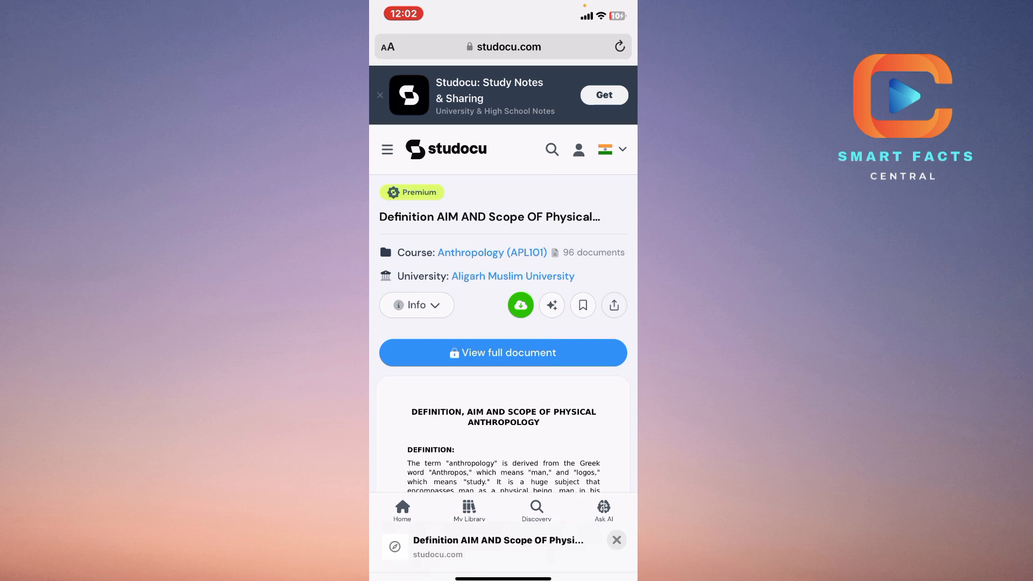
drag(503, 444, 503, 202)
drag(503, 444, 502, 368)
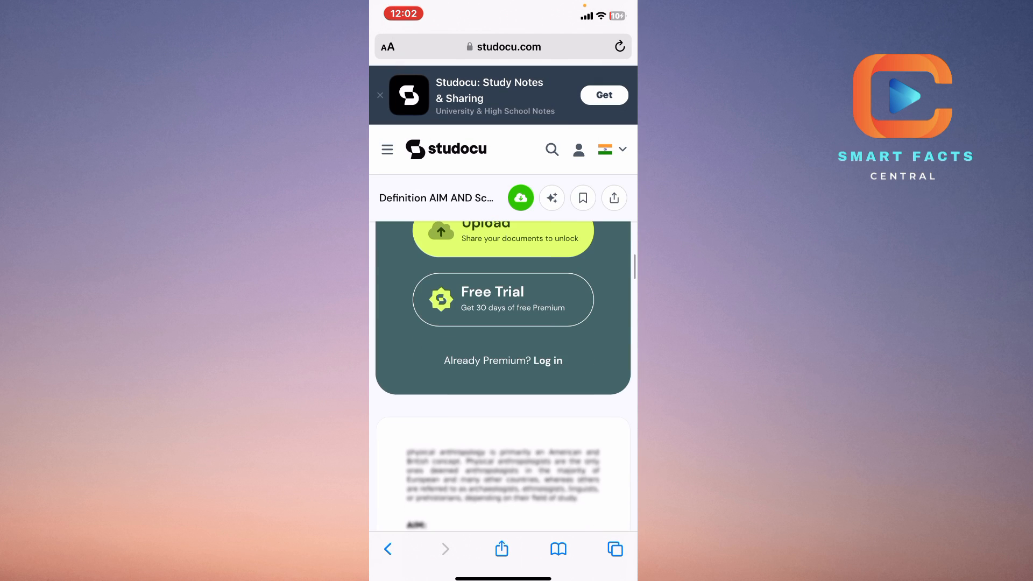
drag(503, 322, 502, 374)
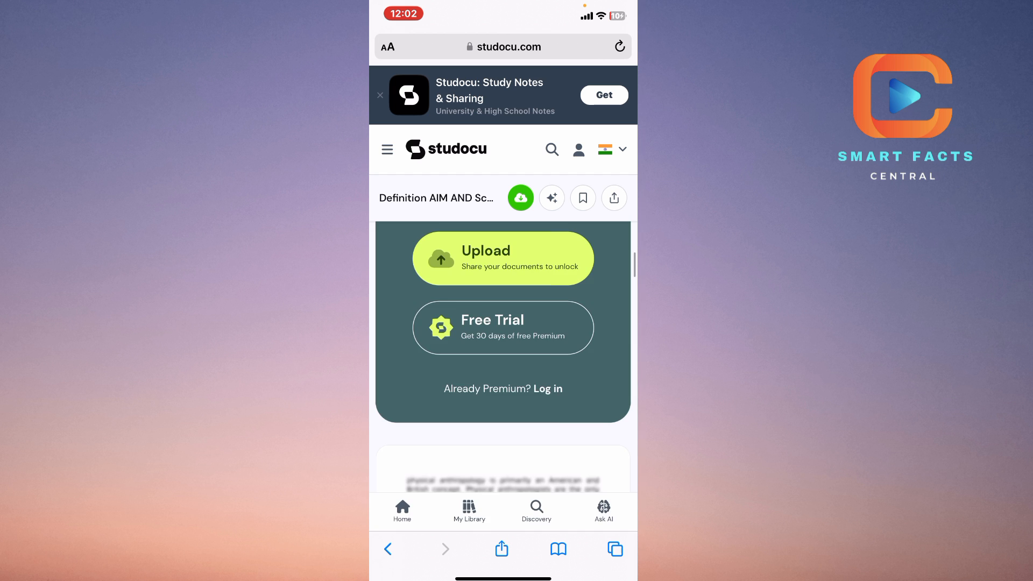
drag(503, 324, 503, 432)
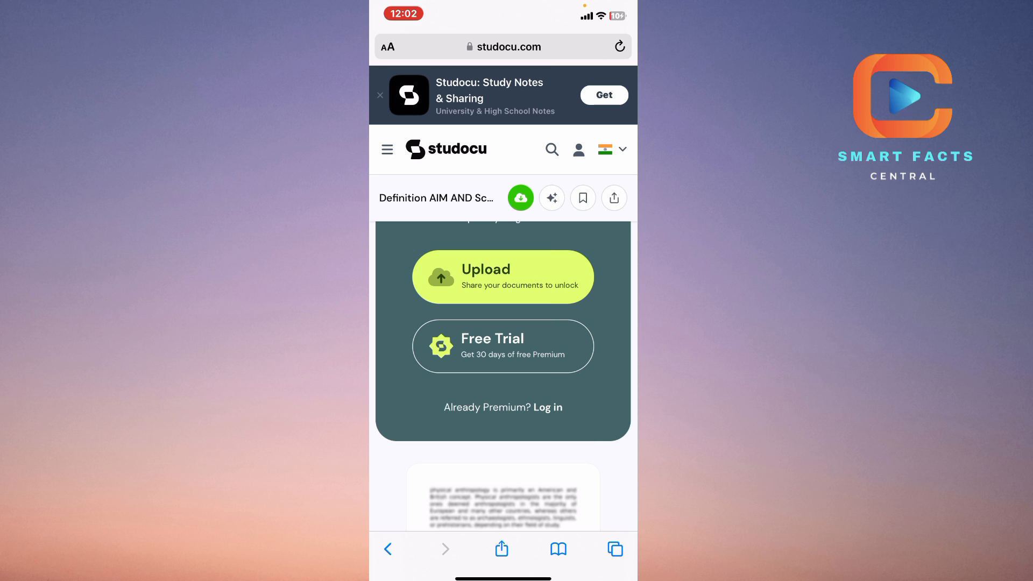
click(503, 345)
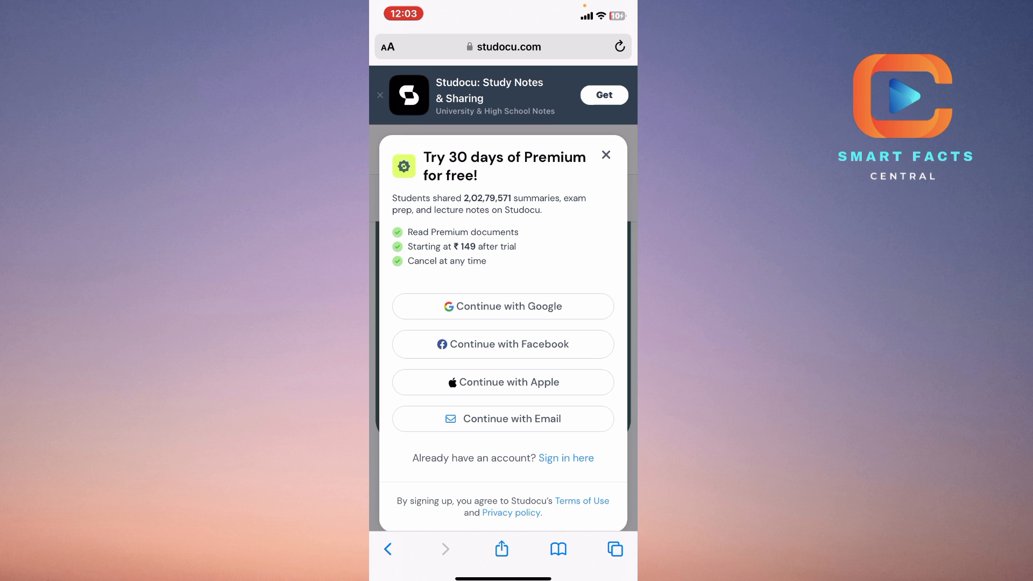
click(605, 156)
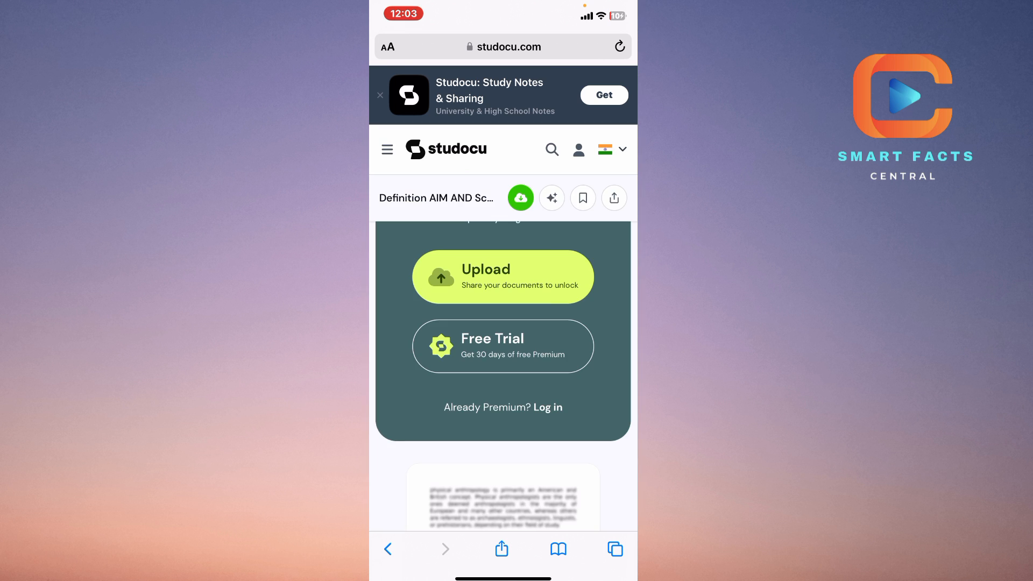
click(502, 346)
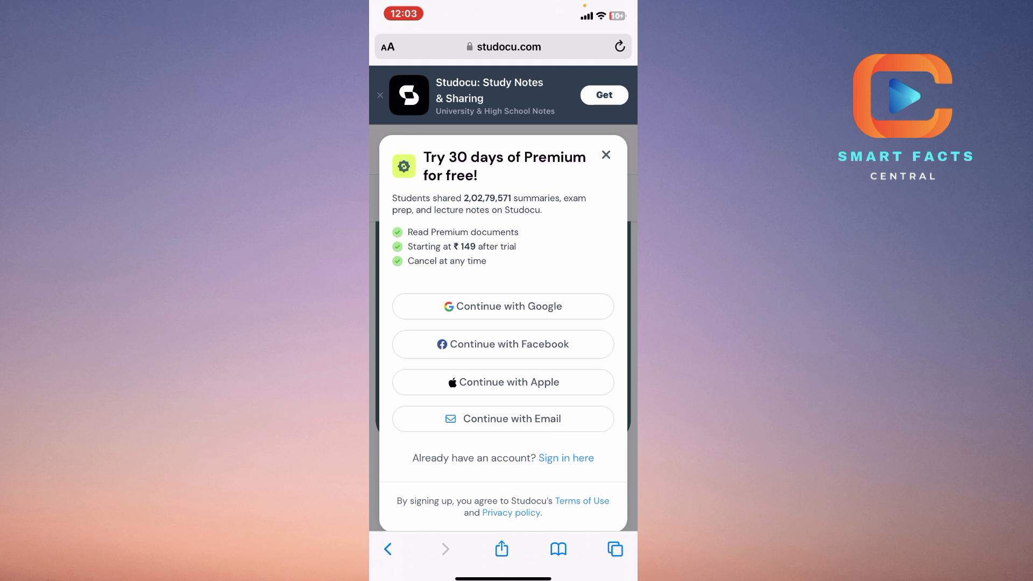
click(606, 155)
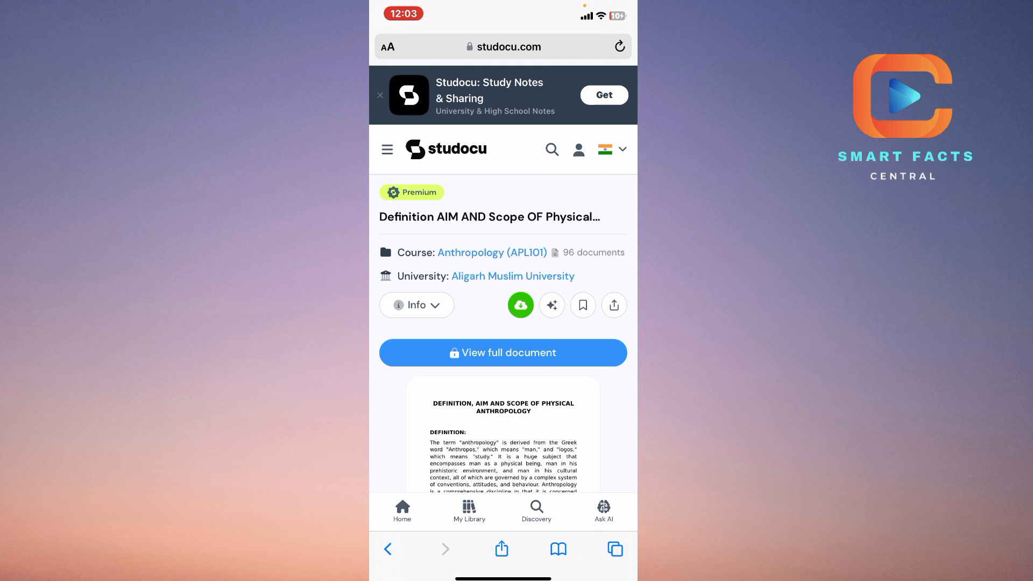
scroll(502, 364, down, 5)
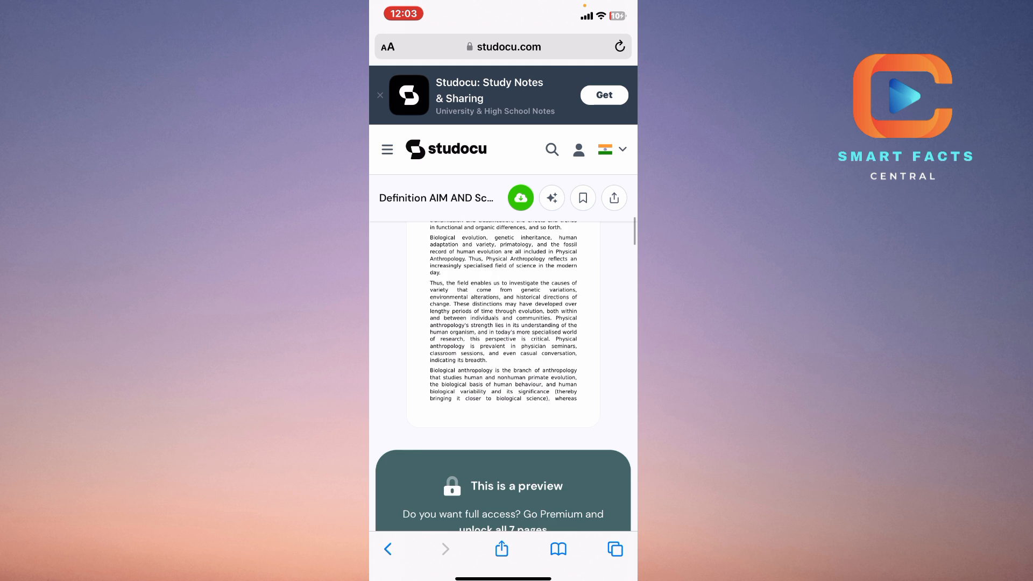
scroll(503, 363, down, 5)
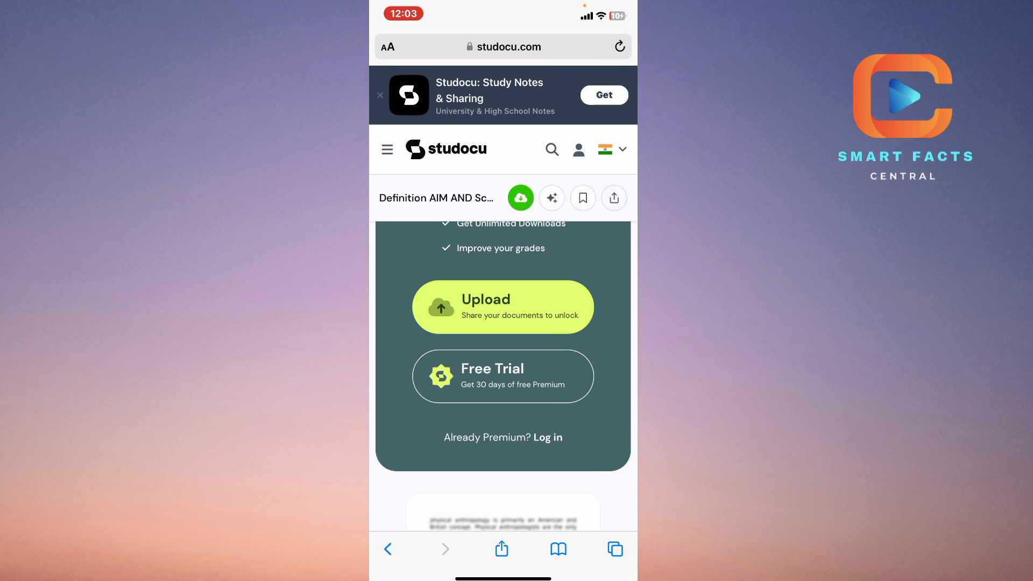
Dismiss the share sheet and select part of the document's URL in the address bar
click(501, 549)
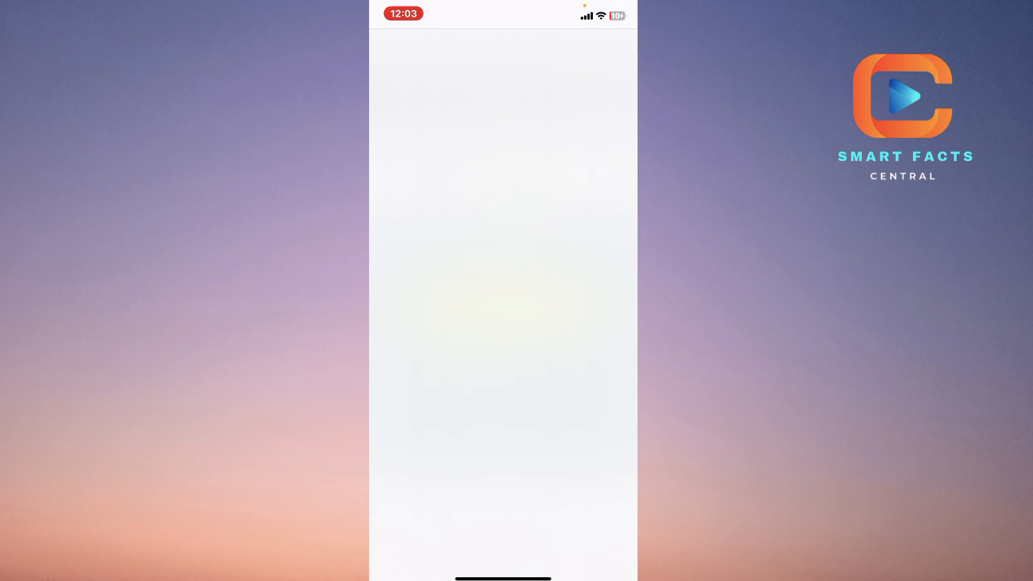
click(616, 288)
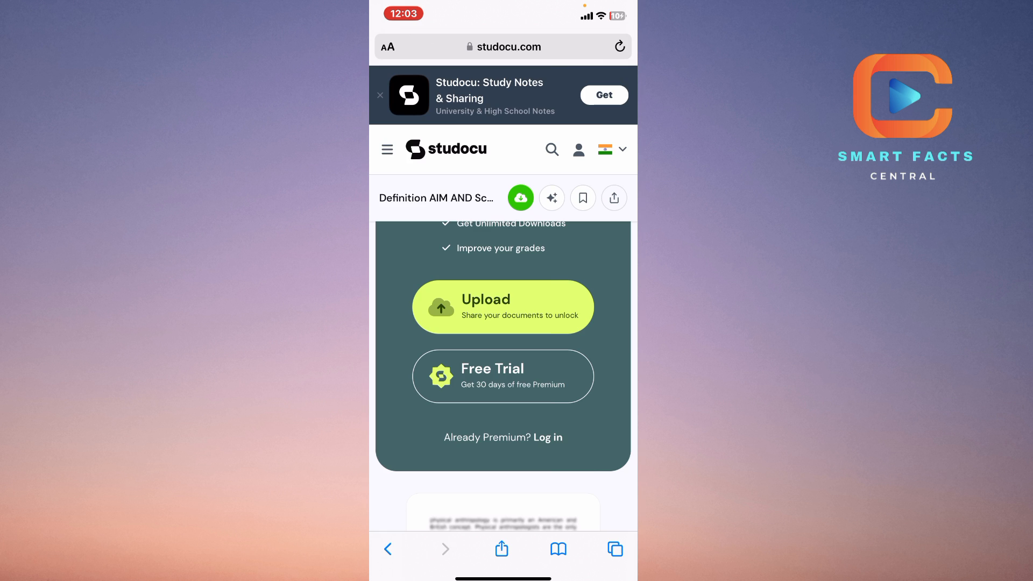
click(509, 46)
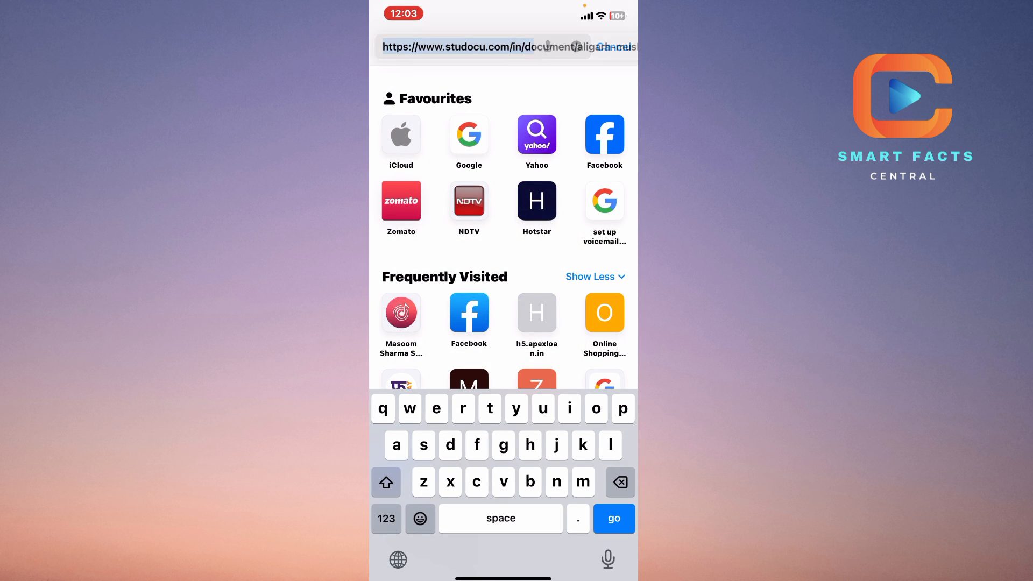
double_click(497, 46)
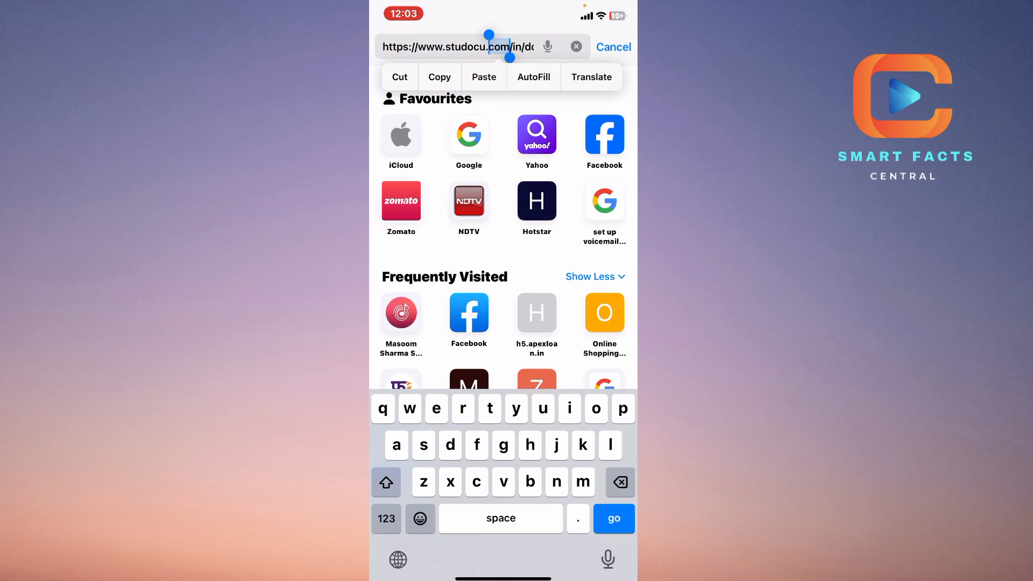
Bring up Safari's overview of all 24 open tabs
click(614, 47)
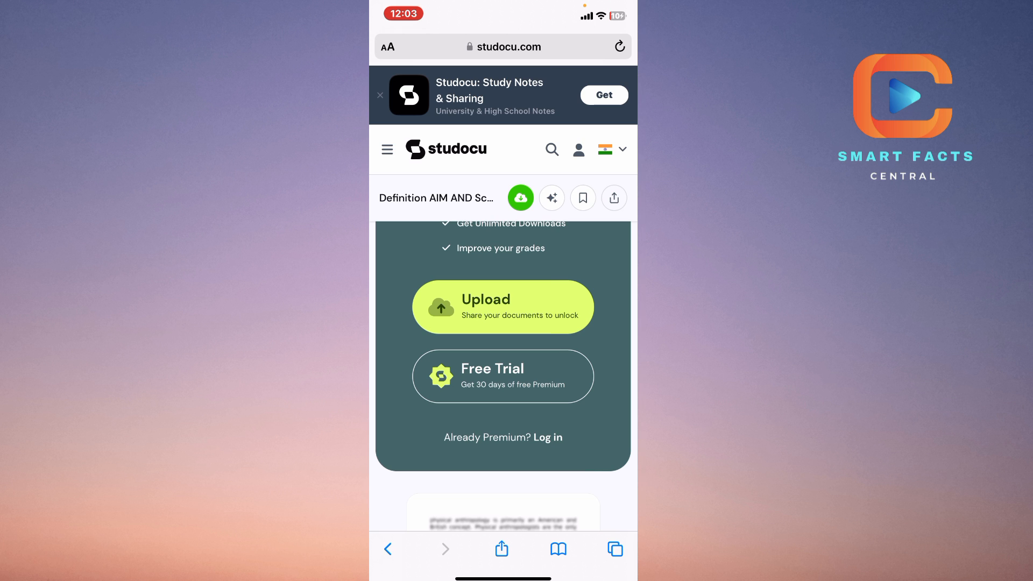
click(610, 549)
click(435, 447)
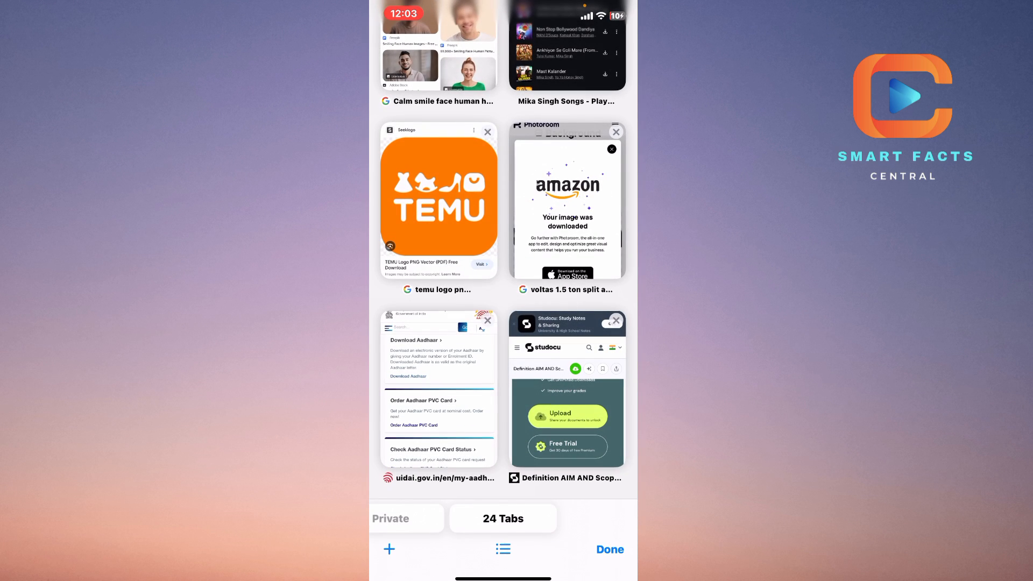
Start a new blank tab, then leave Safari for the iPhone home screen
click(389, 549)
click(460, 45)
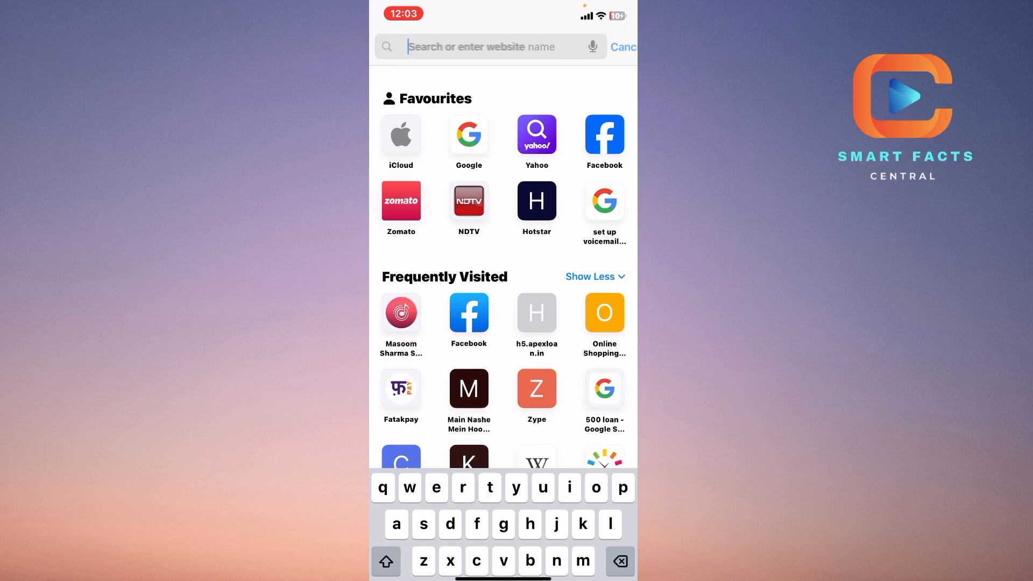
text(st)
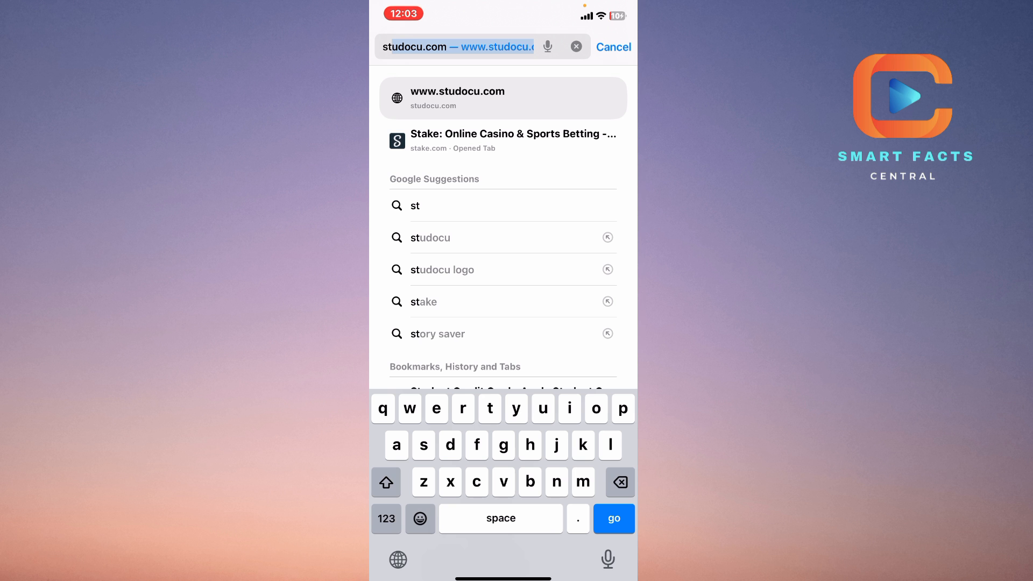
key(super)
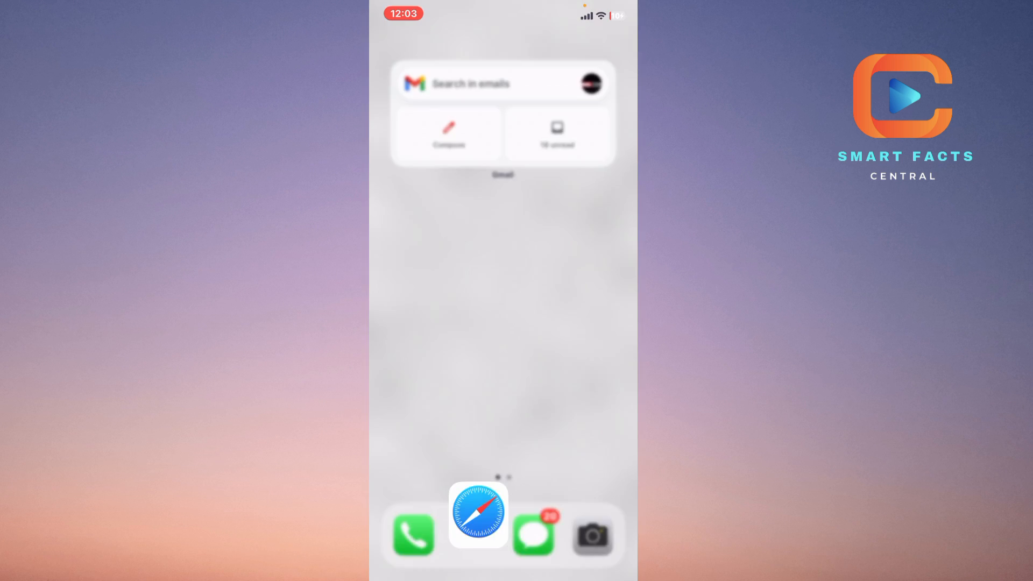